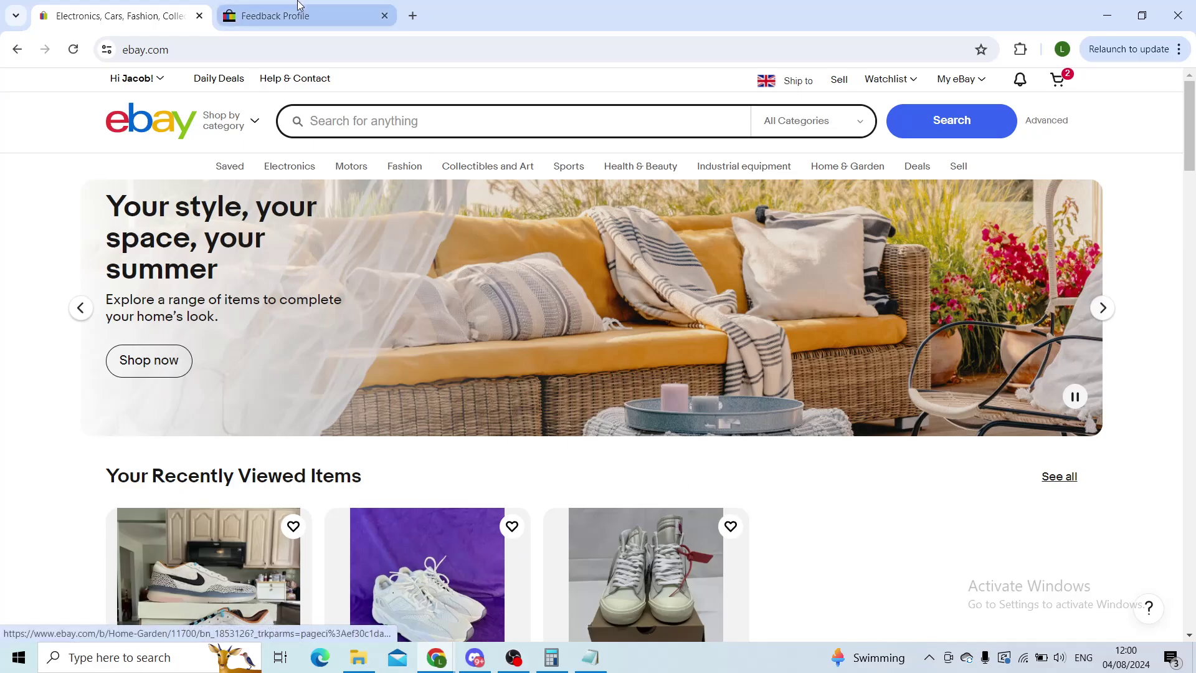
- Switch to the member's already-open Feedback Profile tab
{"action": "left_click", "coordinate": [275, 15]}
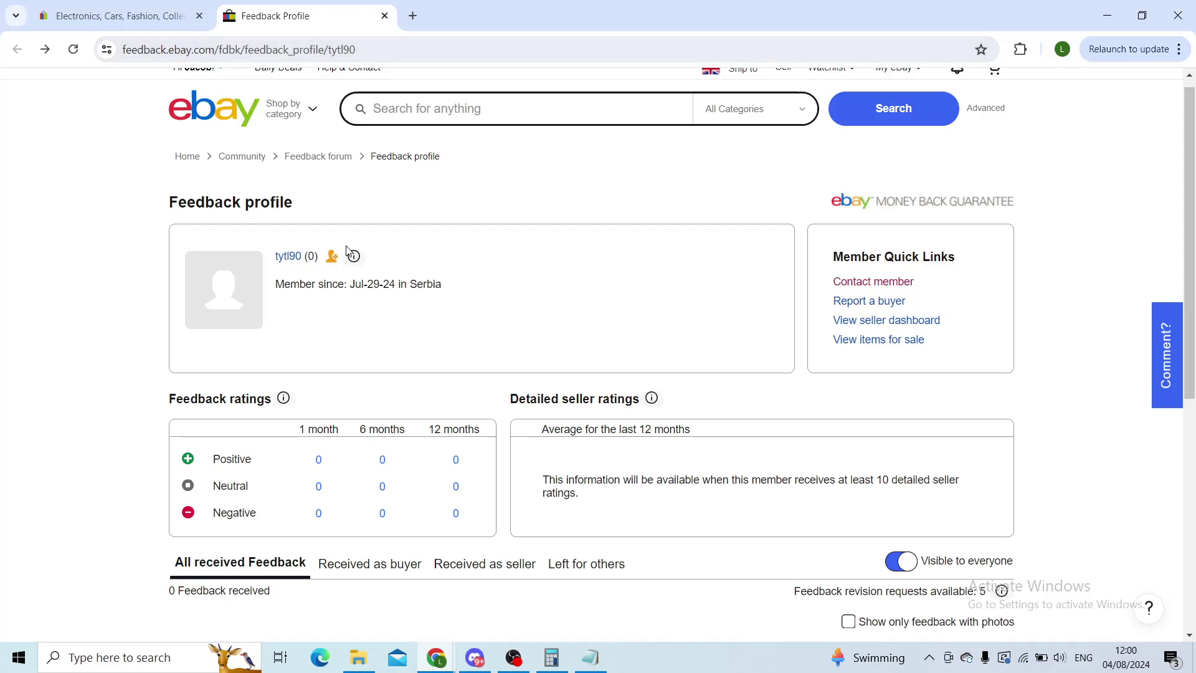
{"action": "scroll", "coordinate": [347, 251], "scroll_direction": "up", "scroll_amount": 1}
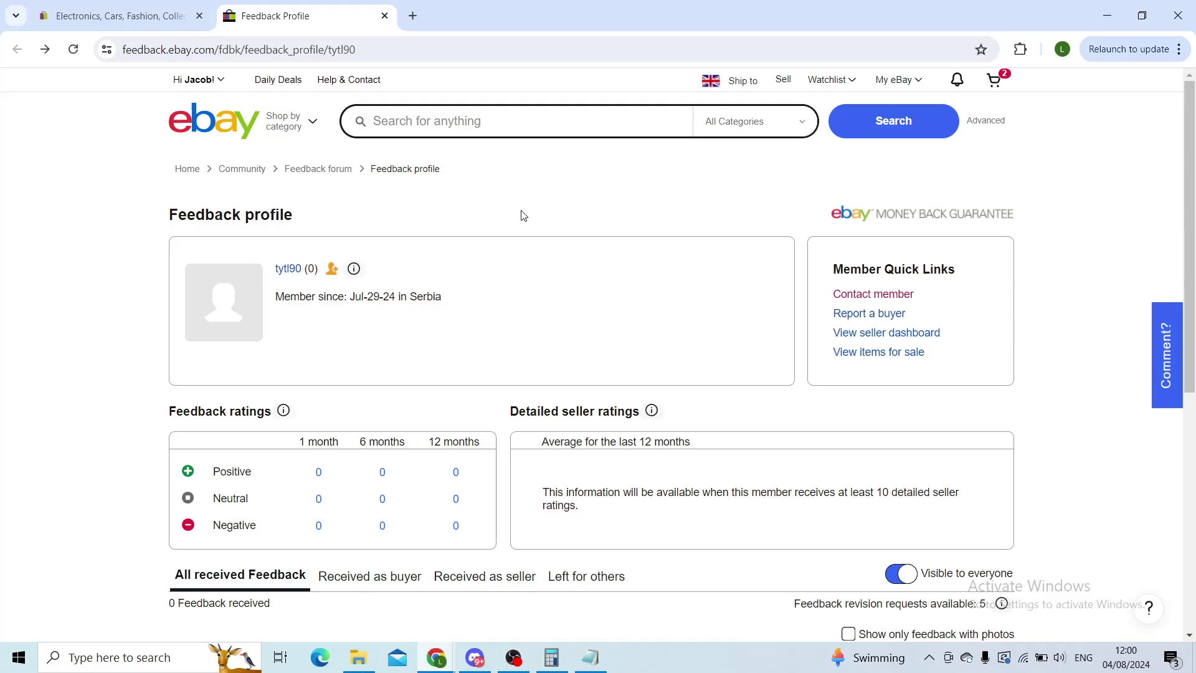
{"action": "scroll", "coordinate": [521, 216], "scroll_direction": "down", "scroll_amount": 2}
{"action": "scroll", "coordinate": [522, 215], "scroll_direction": "down", "scroll_amount": 1}
{"action": "scroll", "coordinate": [522, 215], "scroll_direction": "down", "scroll_amount": 2}
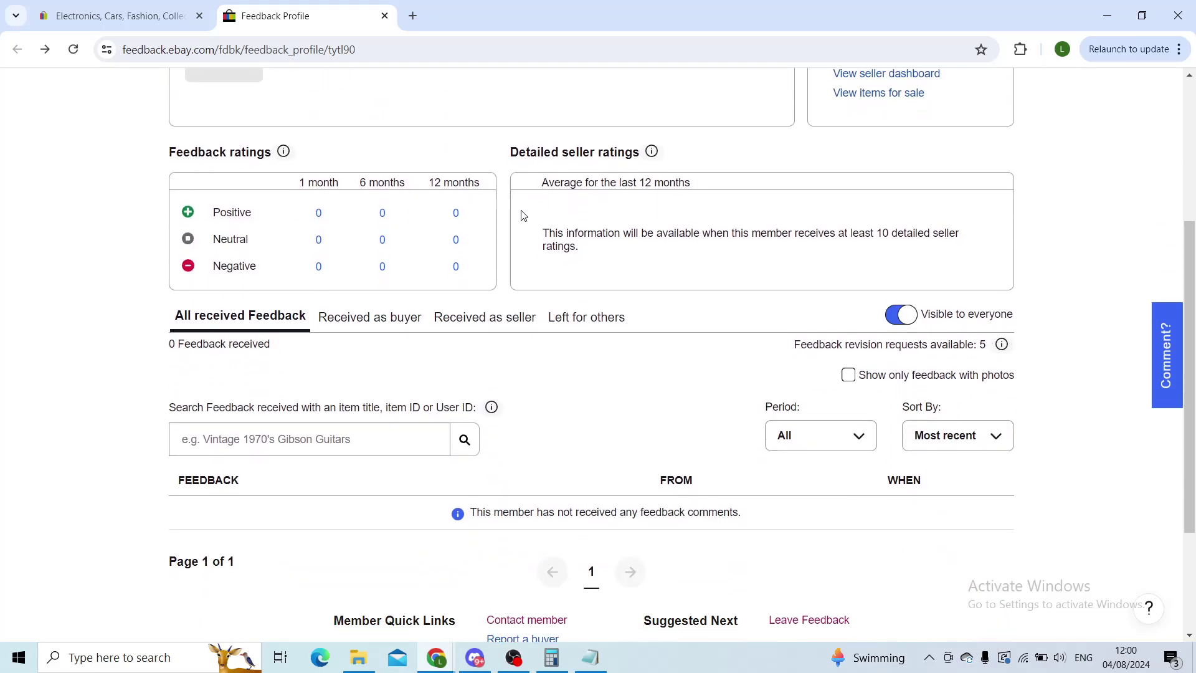
{"action": "scroll", "coordinate": [458, 341], "scroll_direction": "down", "scroll_amount": 1}
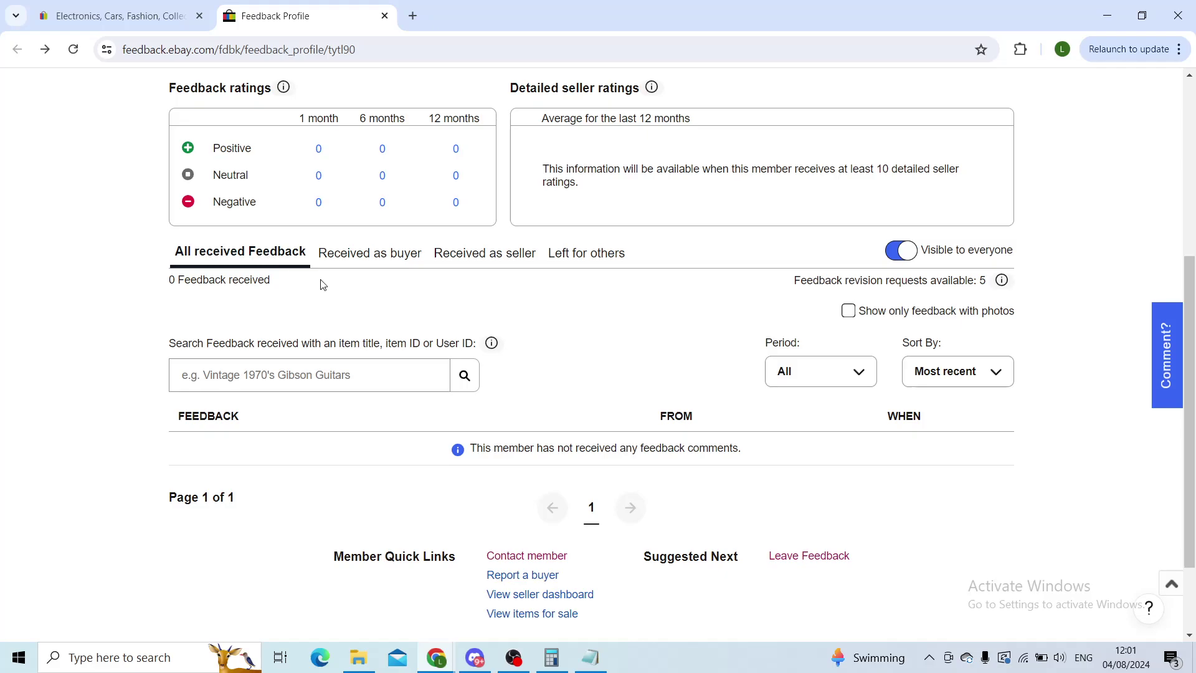
- Highlight the '0 Feedback received' line in All received Feedback, then clear the highlight
{"action": "triple_click", "coordinate": [200, 280]}
{"action": "left_click", "coordinate": [475, 404]}
{"action": "left_click_drag", "start_coordinate": [792, 282], "coordinate": [987, 275]}
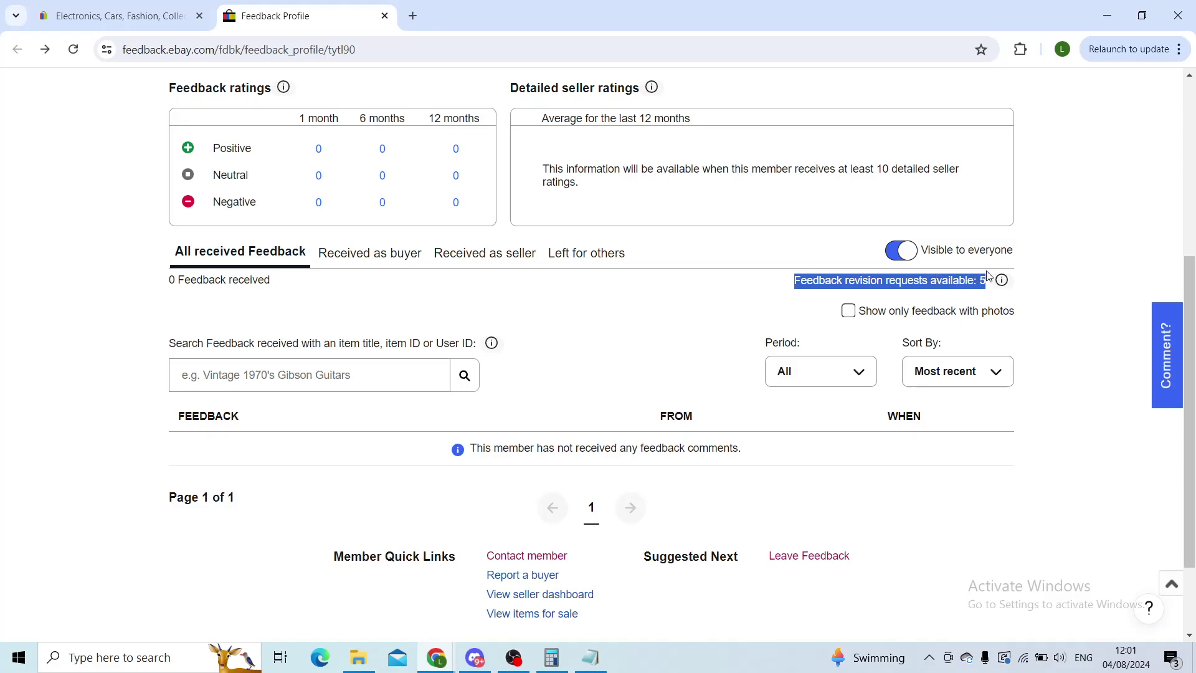
{"action": "left_click", "coordinate": [799, 308]}
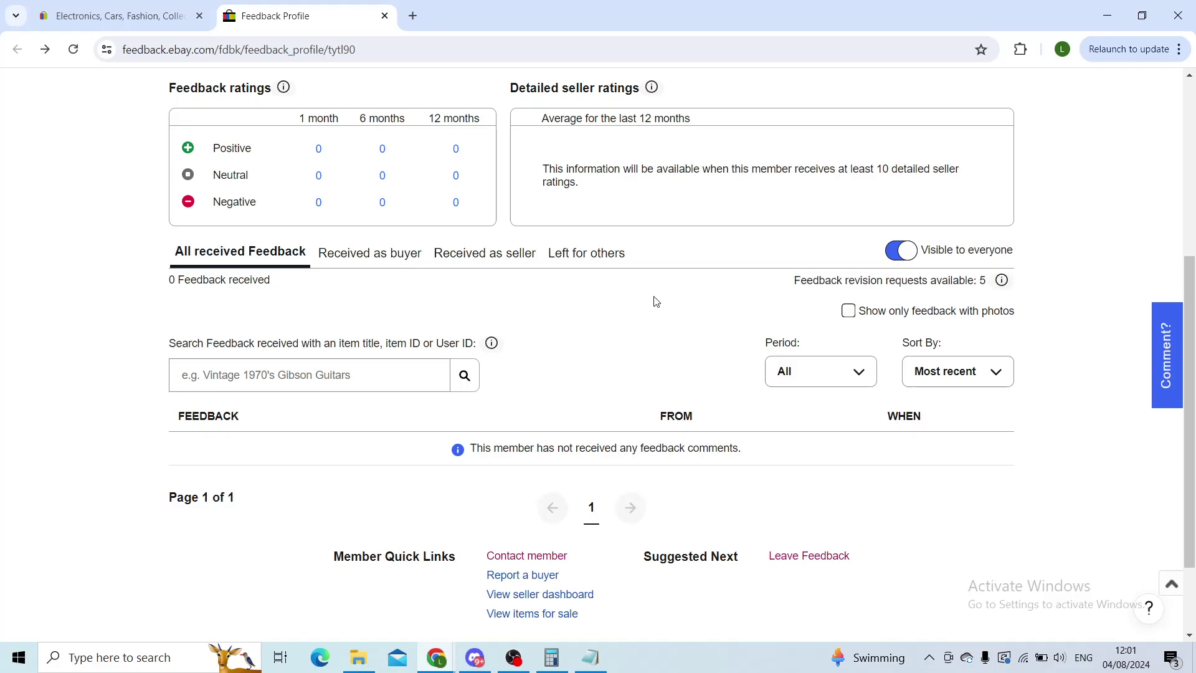
{"action": "scroll", "coordinate": [653, 304], "scroll_direction": "down", "scroll_amount": 1}
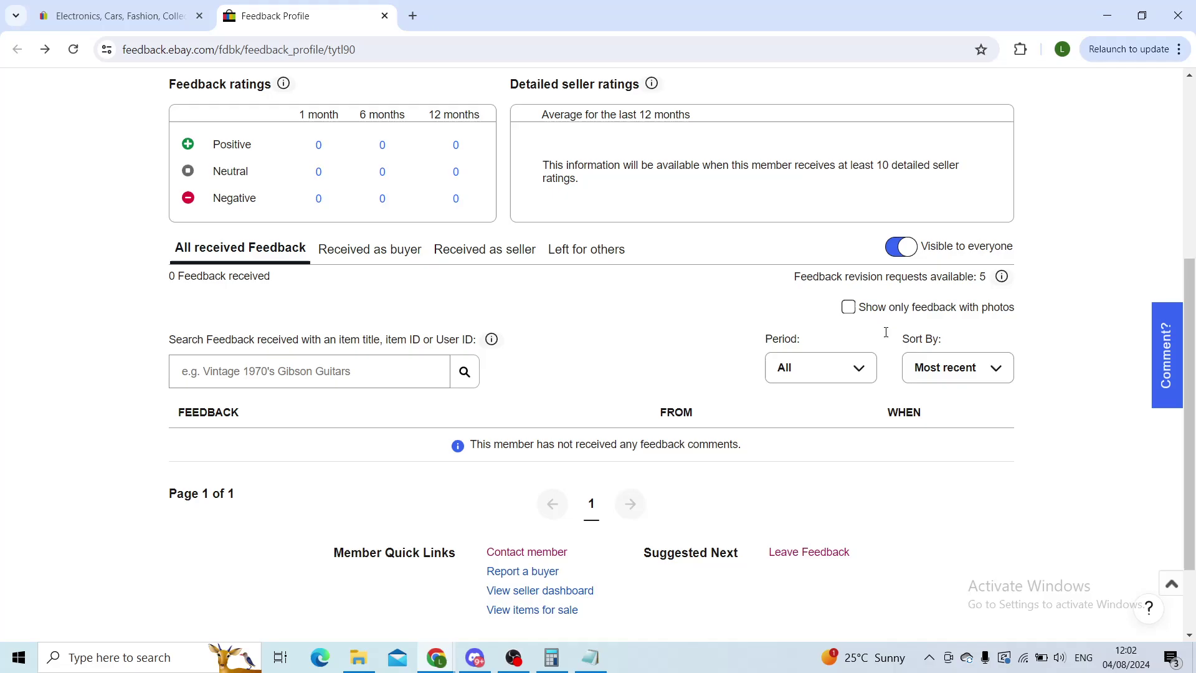
{"action": "scroll", "coordinate": [593, 345], "scroll_direction": "up", "scroll_amount": 1}
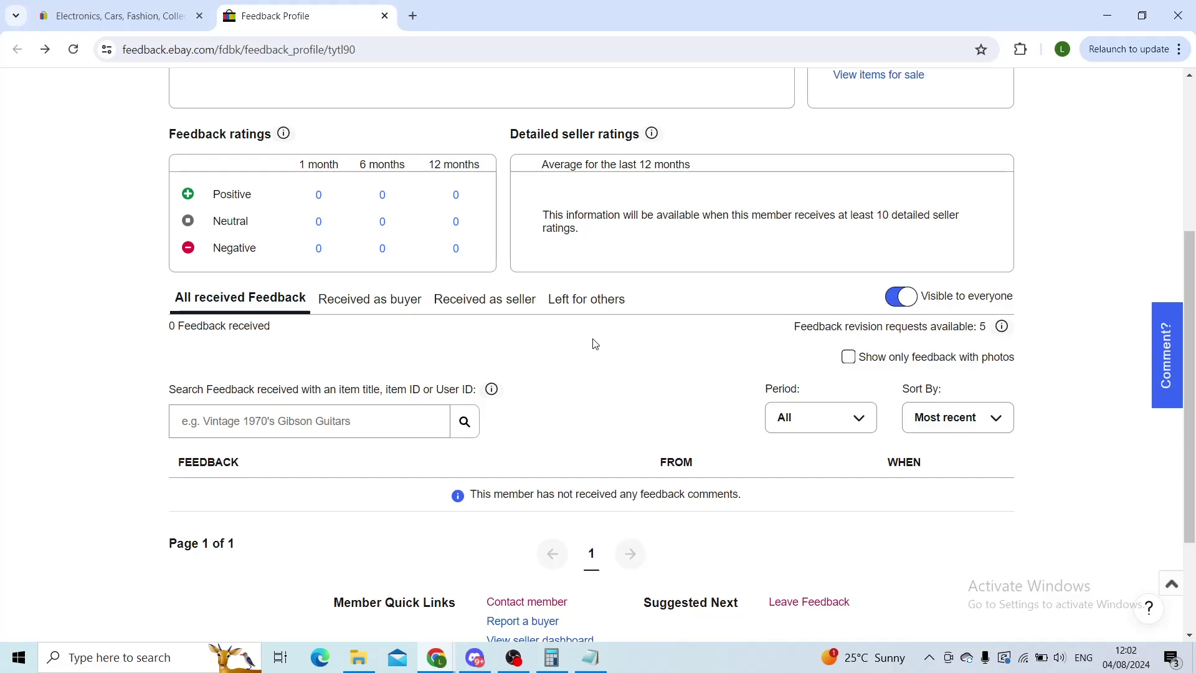
{"action": "scroll", "coordinate": [593, 344], "scroll_direction": "up", "scroll_amount": 3}
{"action": "scroll", "coordinate": [593, 344], "scroll_direction": "up", "scroll_amount": 3}
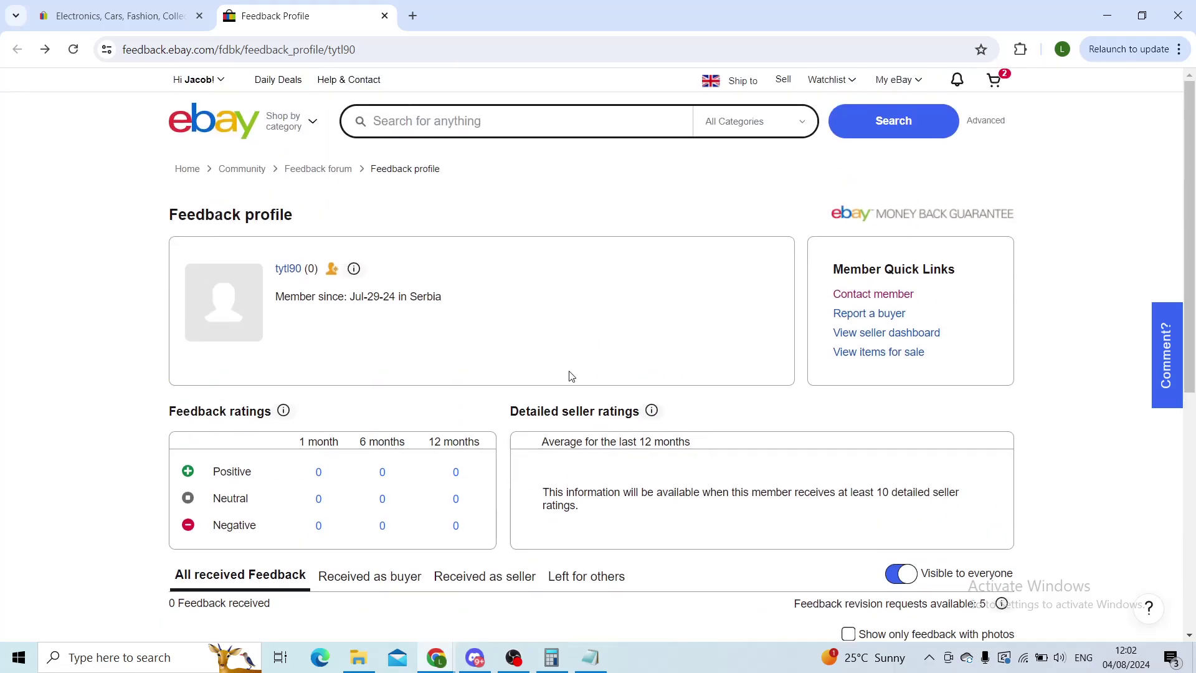
{"action": "scroll", "coordinate": [571, 375], "scroll_direction": "down", "scroll_amount": 2}
{"action": "scroll", "coordinate": [570, 374], "scroll_direction": "up", "scroll_amount": 2}
{"action": "scroll", "coordinate": [485, 401], "scroll_direction": "down", "scroll_amount": 2}
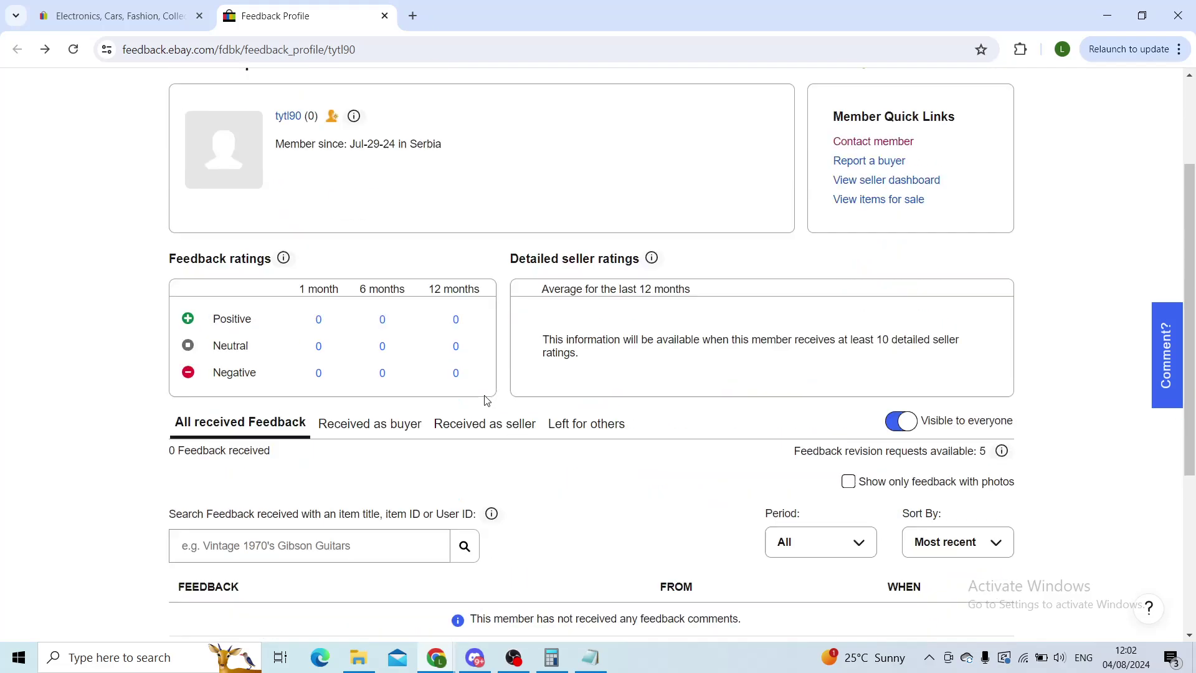
{"action": "scroll", "coordinate": [486, 400], "scroll_direction": "down", "scroll_amount": 1}
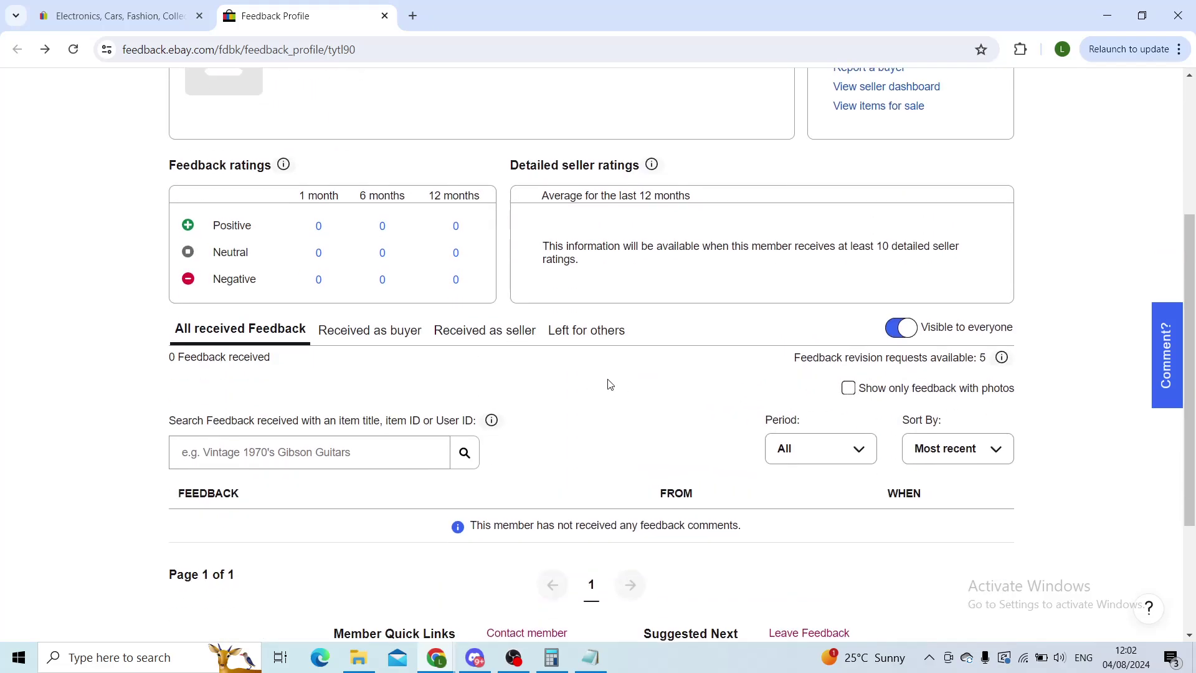